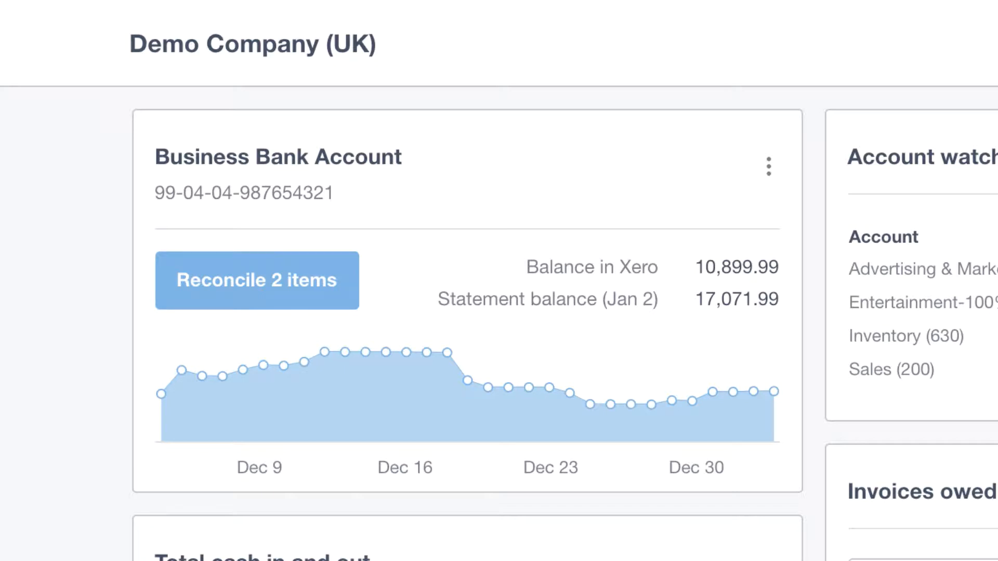
- View December's Bank Summary from the total cash in and out chart, and this month's Sales transactions from the account watchlist
scroll(499, 281, down, 7)
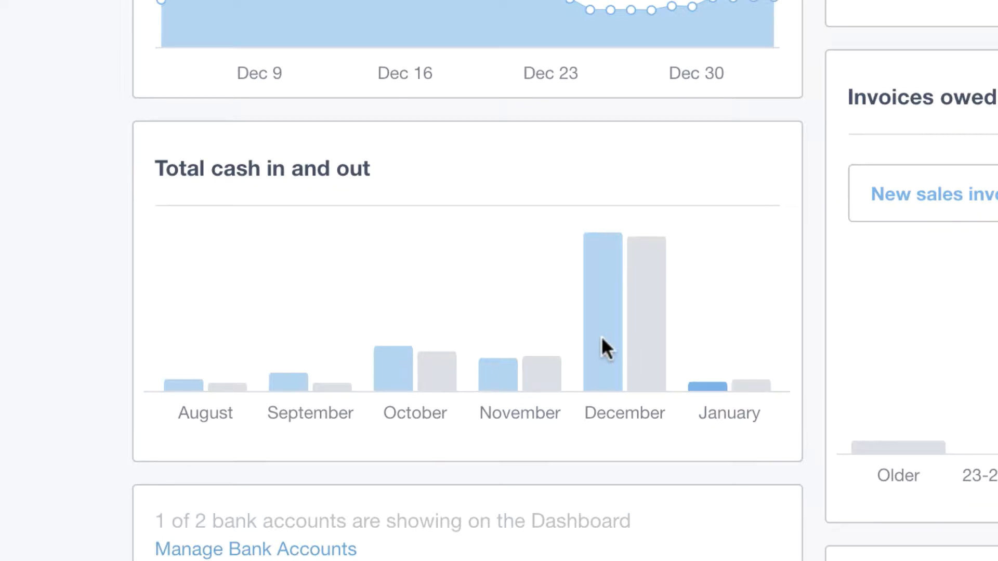
mouse_move(601, 338)
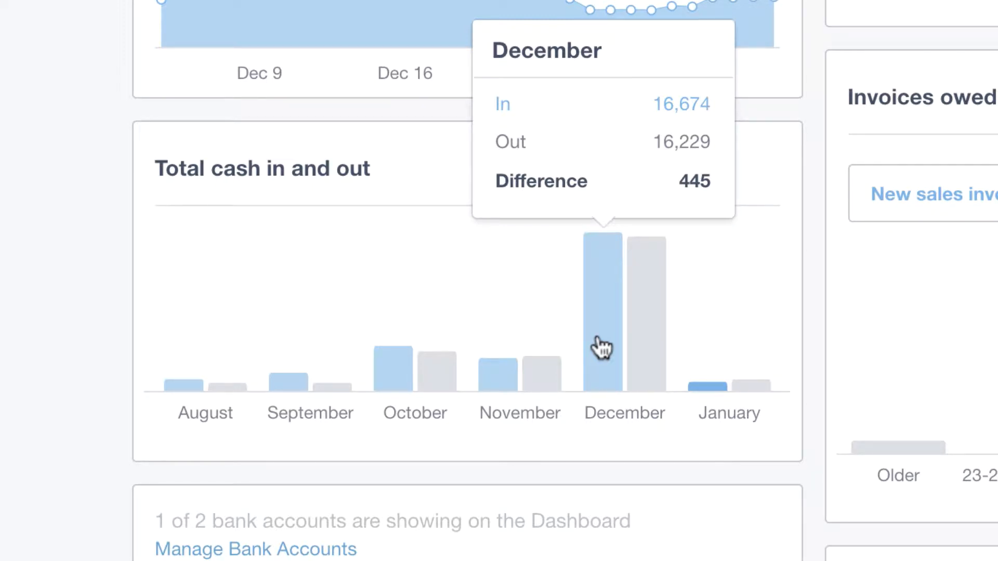
click(599, 341)
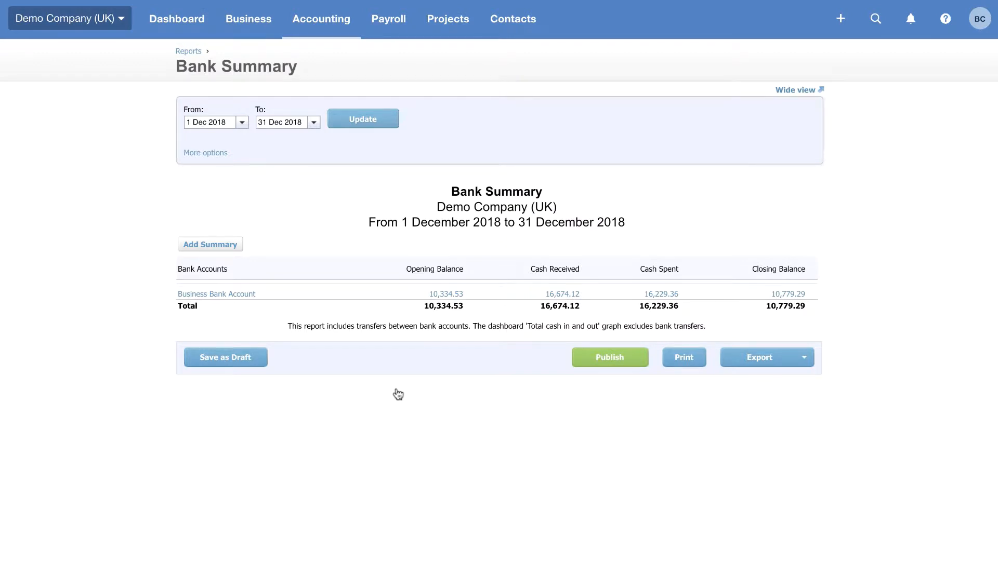
key(alt+Left)
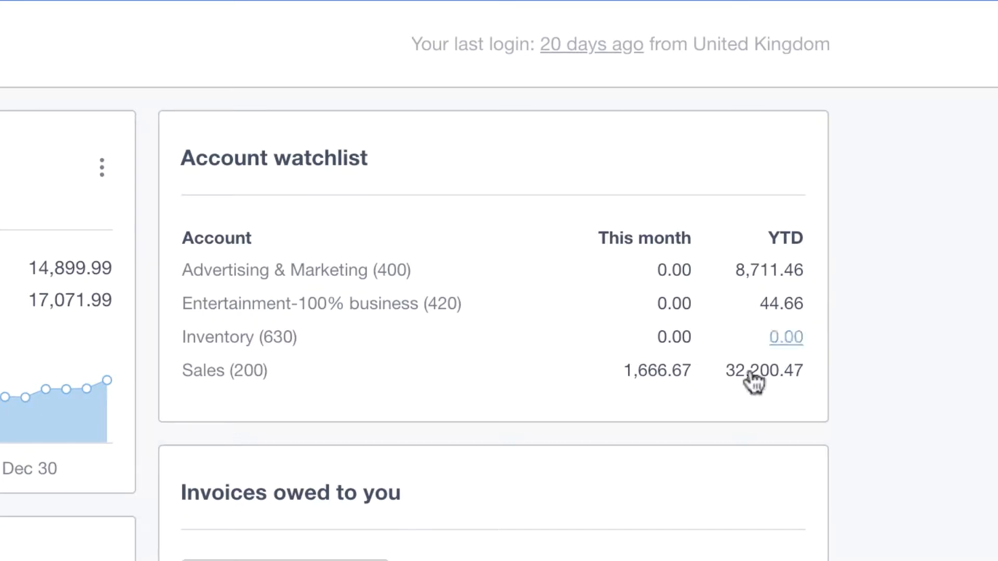
click(659, 371)
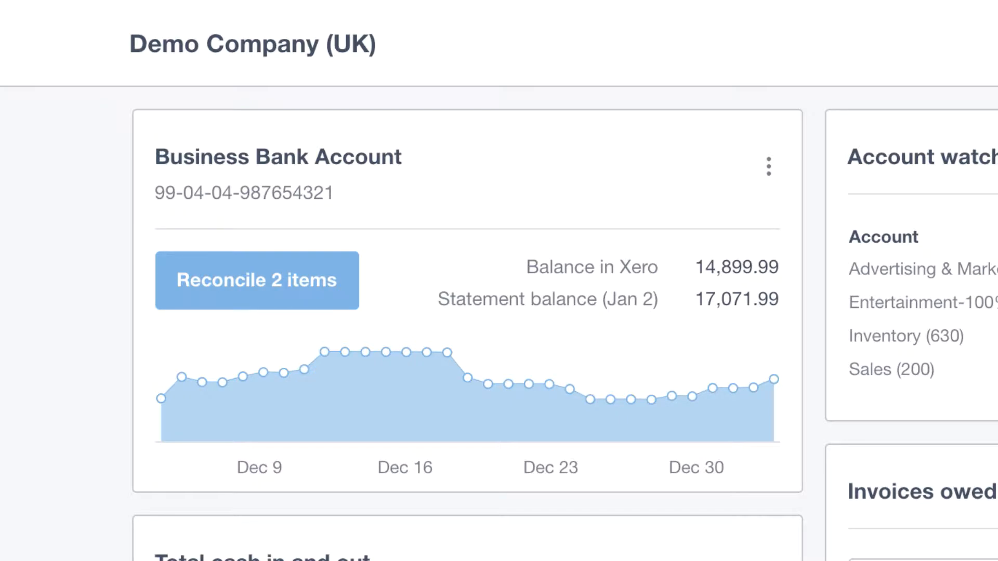
- Reconcile the Ridgeway University receipt in the Business Bank Account with its suggested match, INV-0035
click(233, 291)
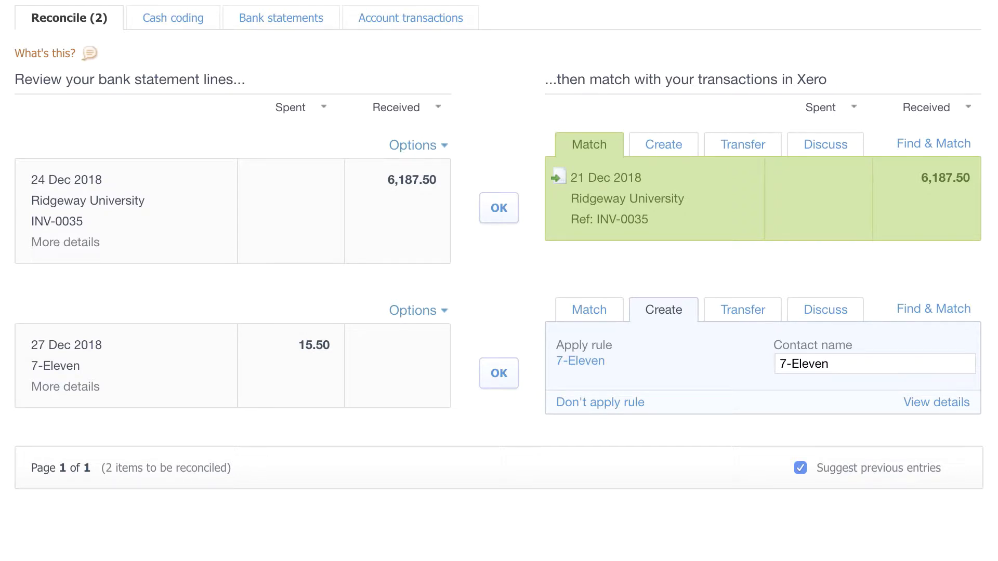
click(509, 218)
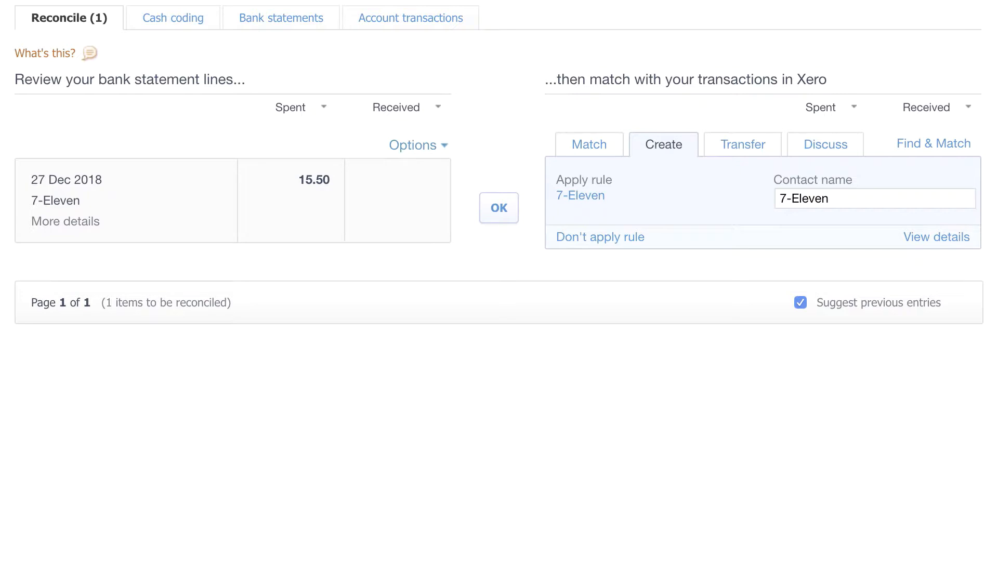
- Review the 7-Eleven bank rule and reconcile the 7-Eleven statement line by applying that rule
click(581, 196)
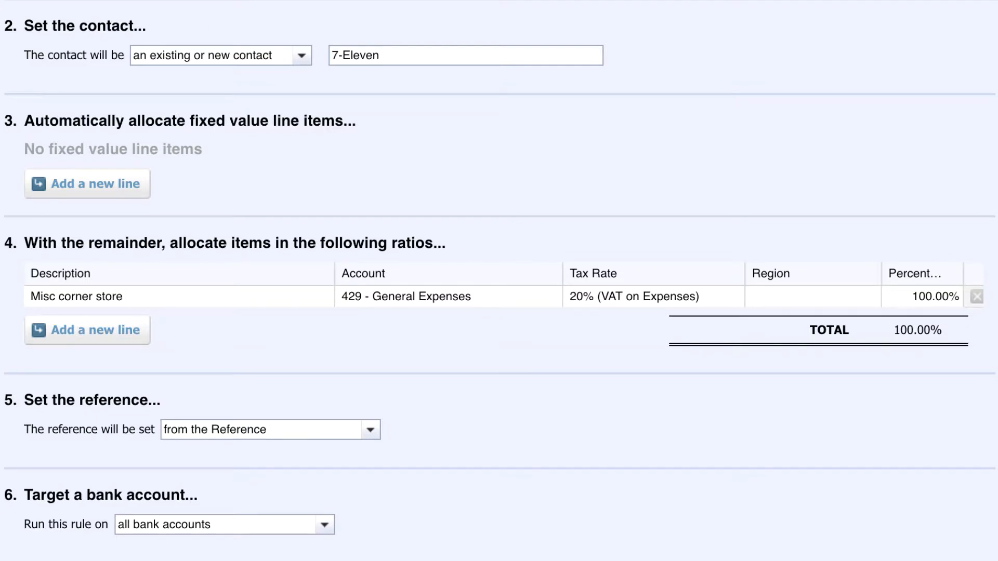
click(809, 546)
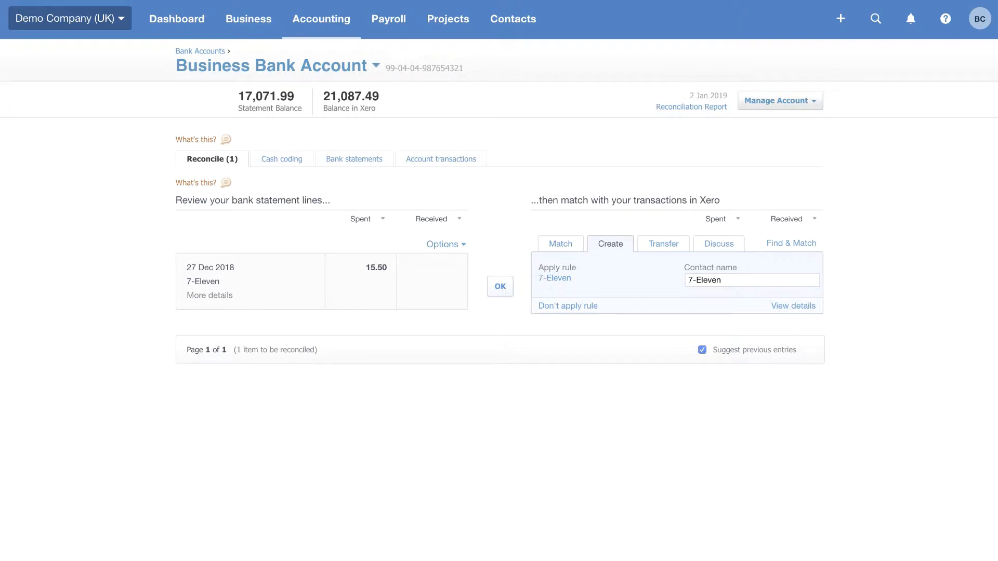
click(501, 291)
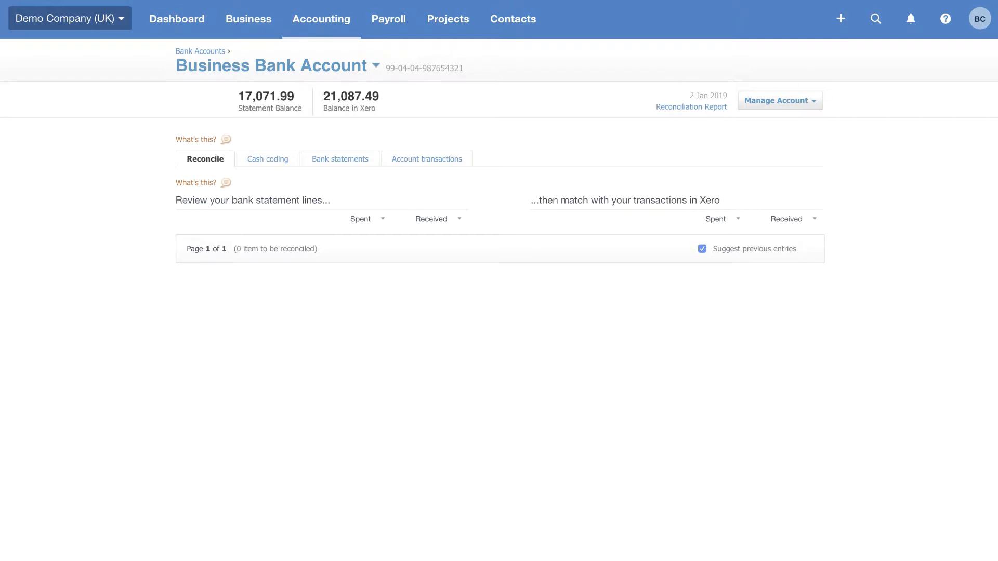
- Open Bayside Club's accepted quote QU-0001 from the sales overview
click(242, 21)
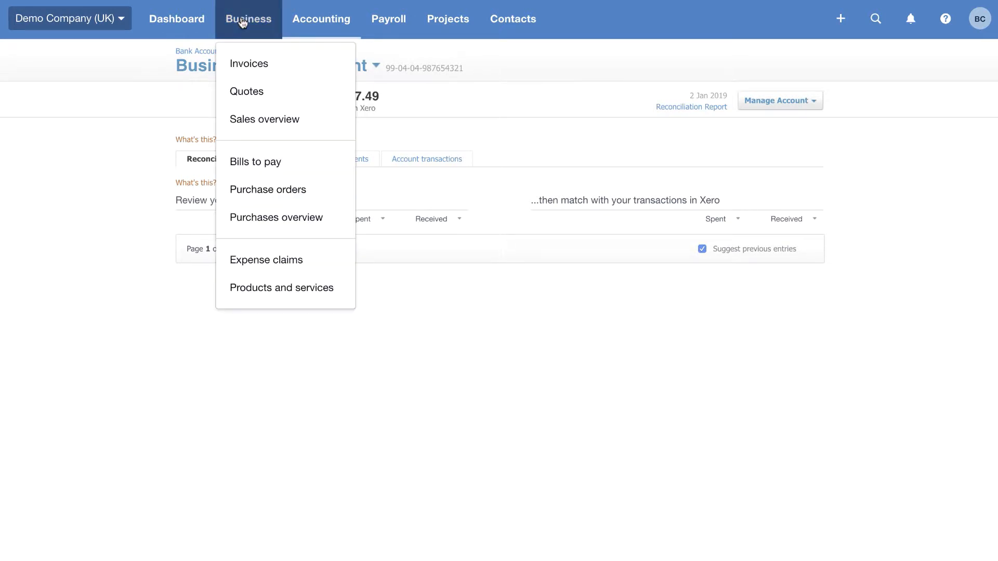
click(247, 125)
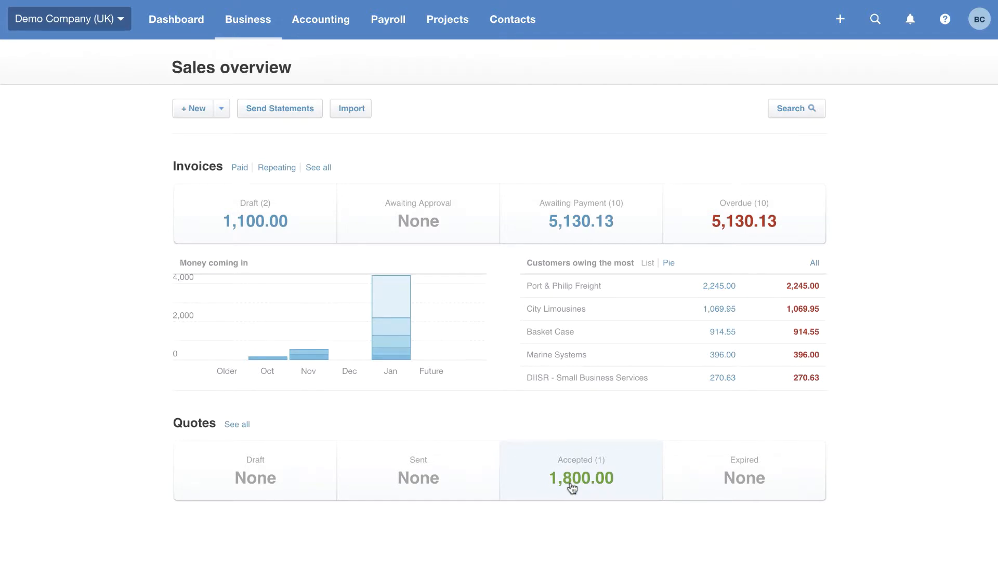
click(572, 488)
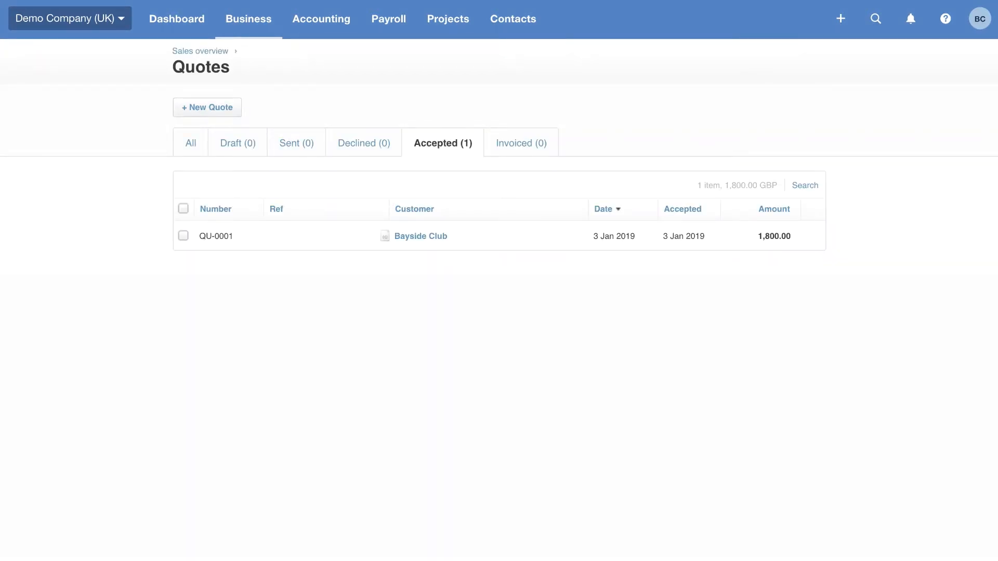
click(419, 241)
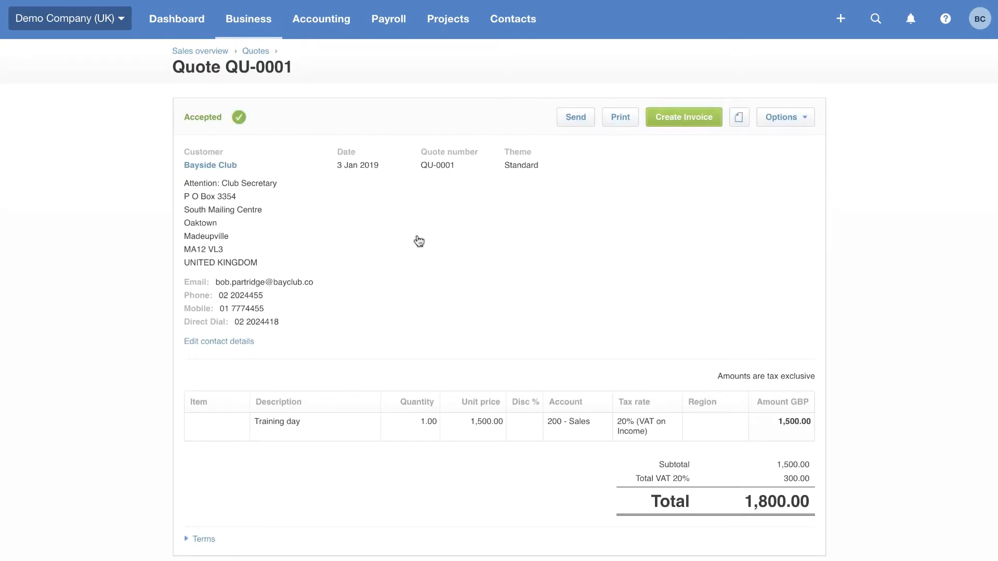
- Create an invoice from quote QU-0001 and mark the quote as invoiced
click(700, 122)
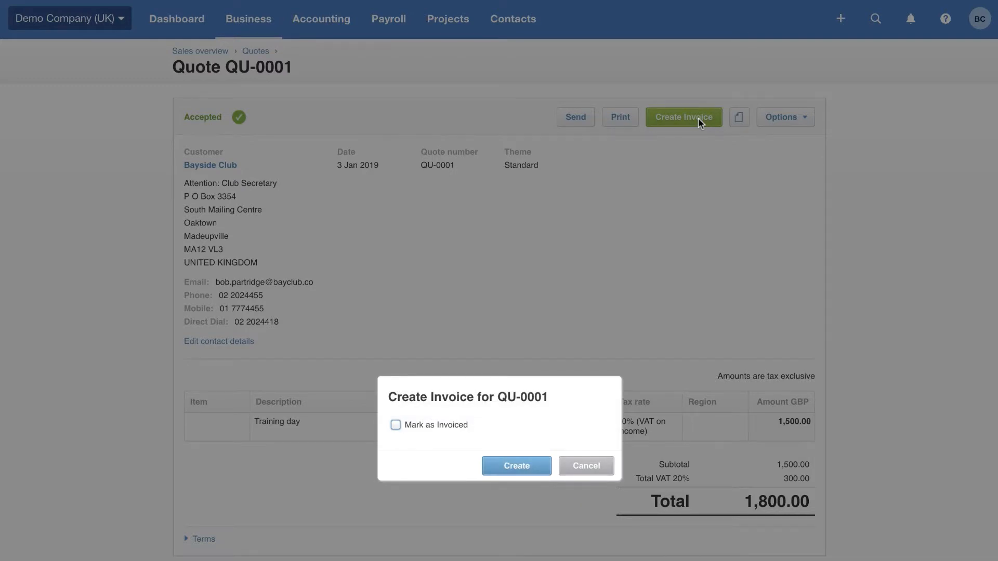
click(395, 426)
click(517, 465)
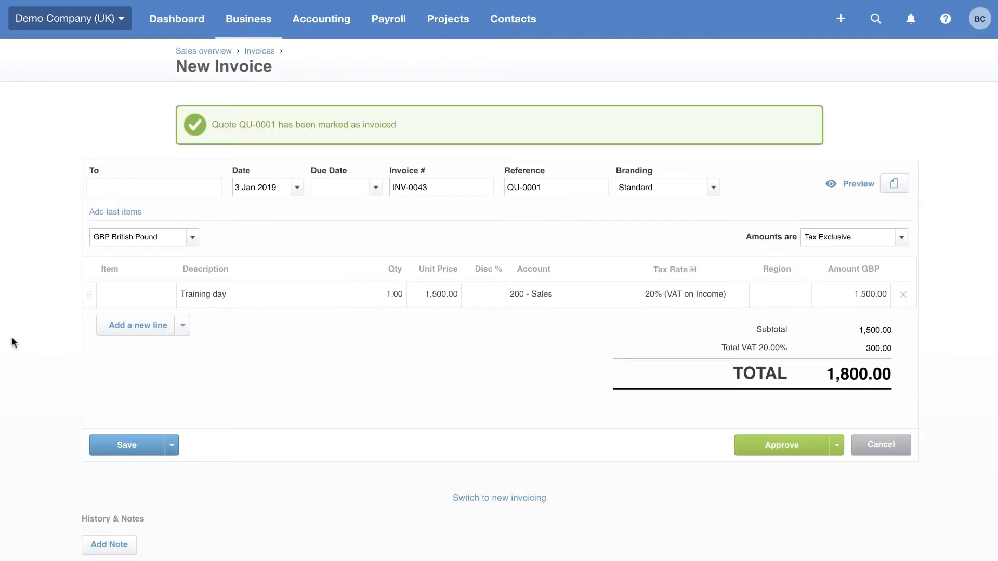
- Set the new invoice's due date to one month after the invoice date with the +1m shorthand
click(321, 187)
text(+3)
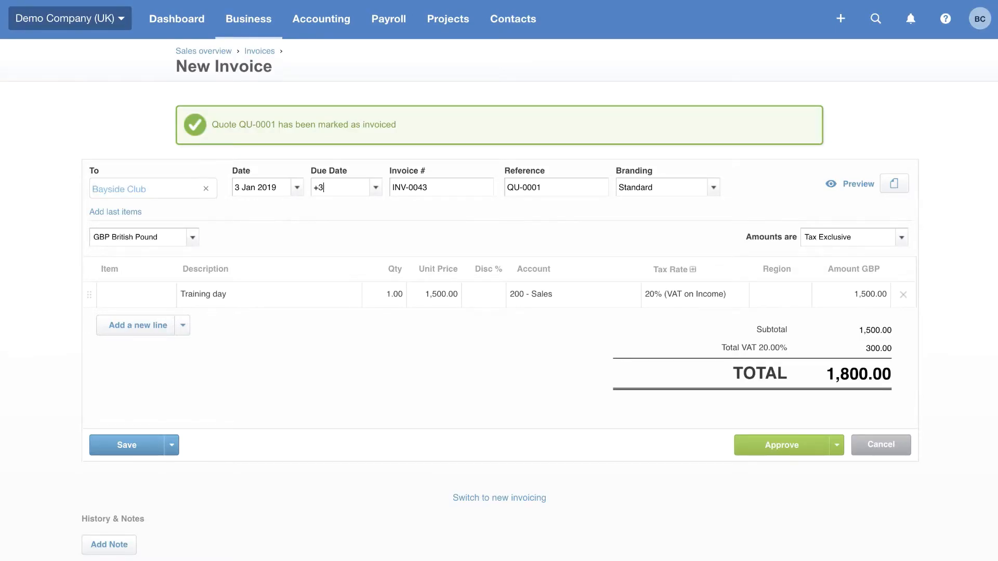
text(0)
key(BackSpace)
key(BackSpace)
text(14)
key(BackSpace)
text(1m)
- Approve the Bayside Club invoice and email it with the default message, marked as sent
click(777, 446)
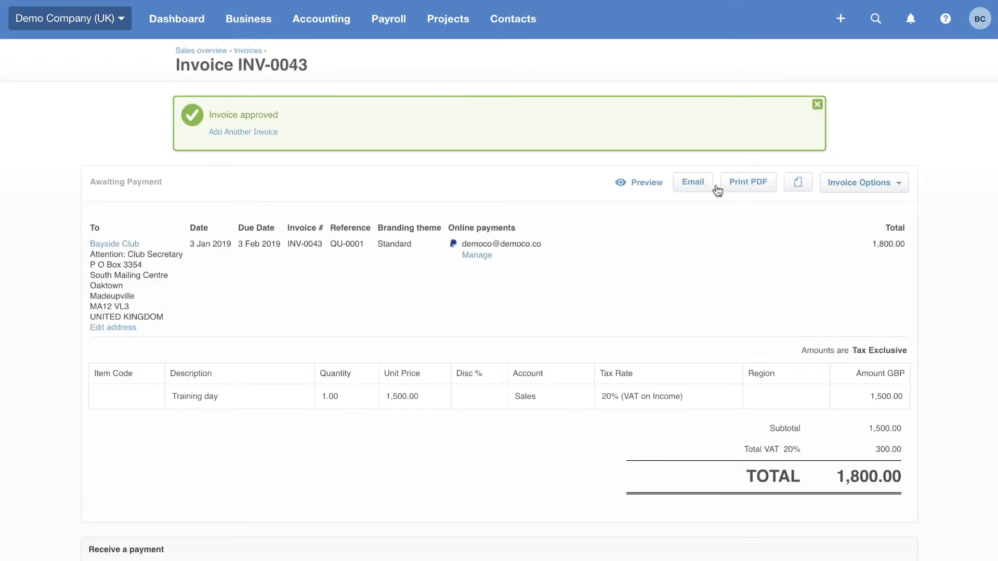
click(693, 182)
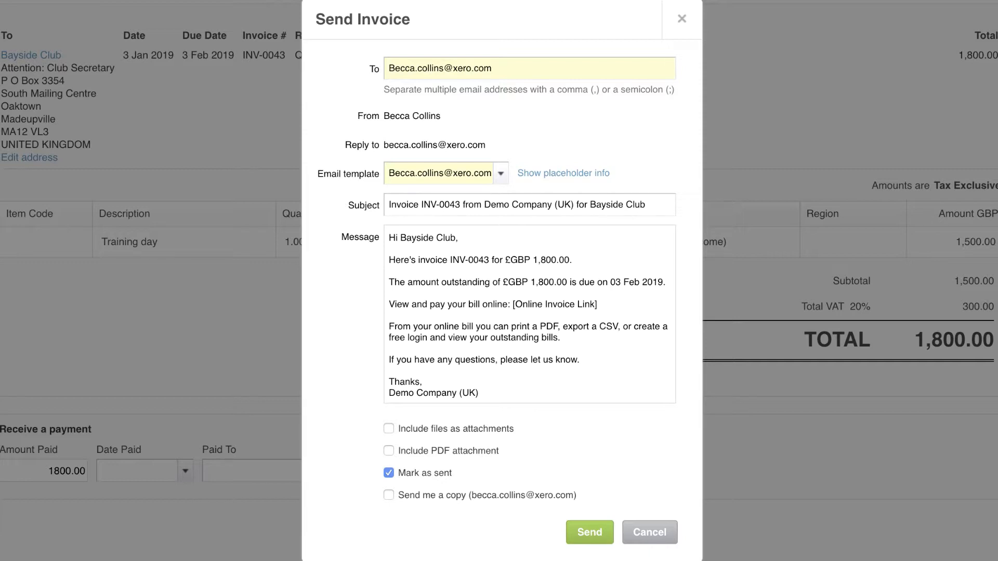
click(592, 532)
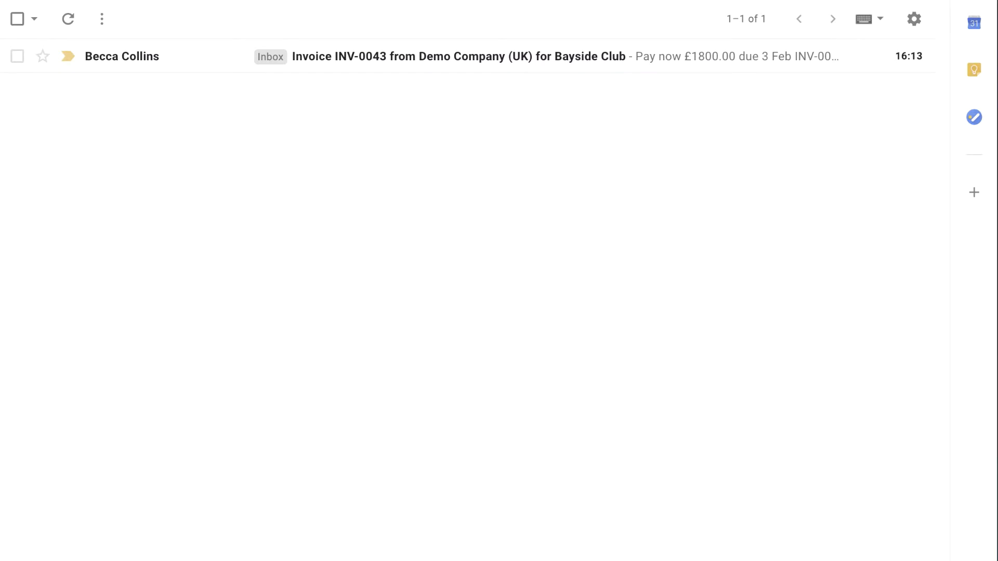
- View the received invoice email, its online bill and the Pay now option as the customer would
click(431, 69)
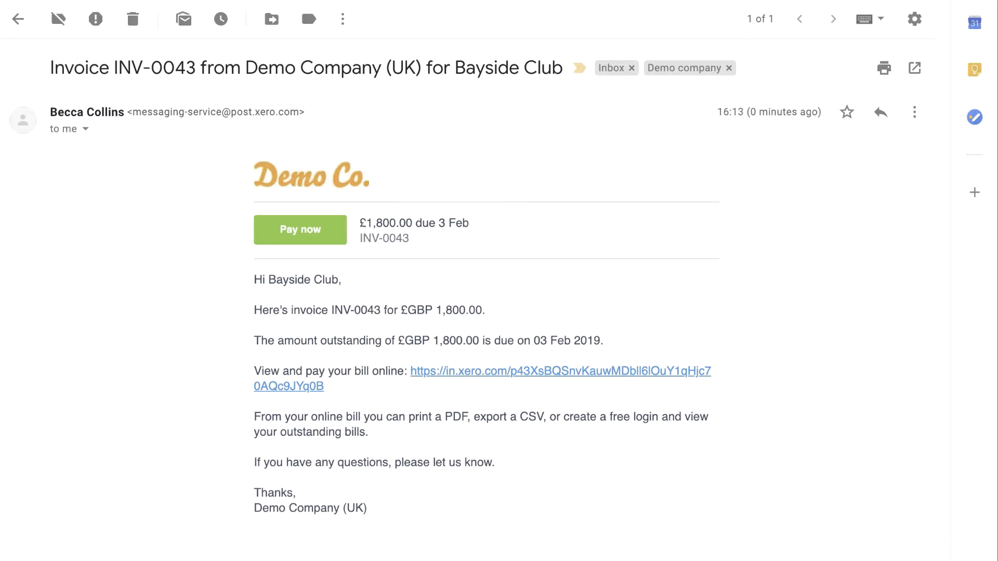
click(498, 372)
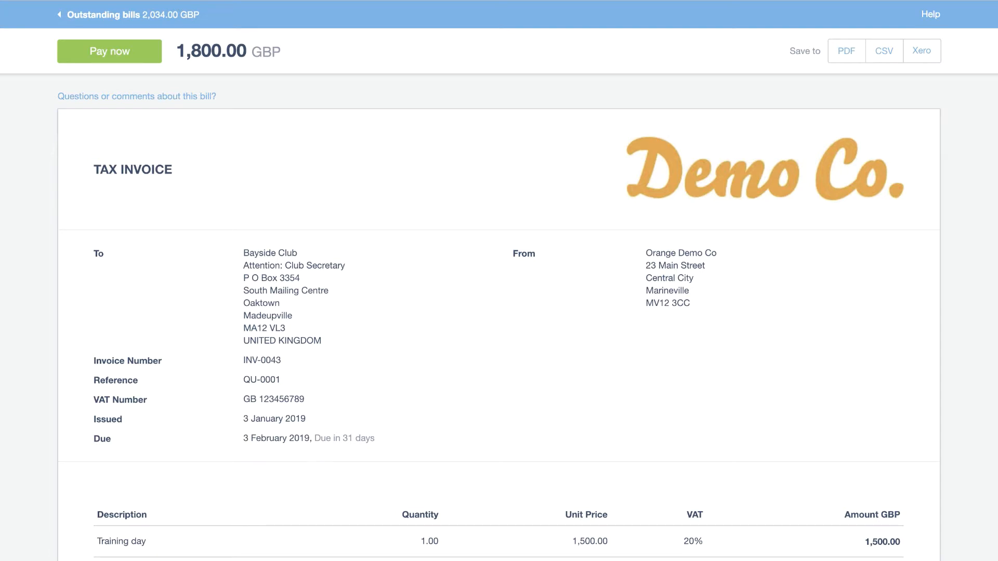
click(138, 55)
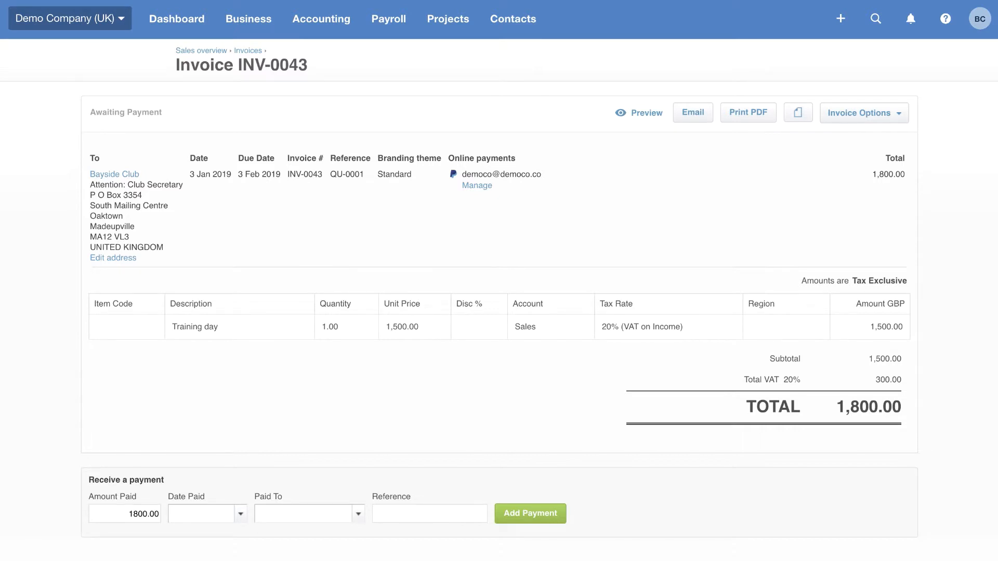
- Show the list of all contacts
click(517, 24)
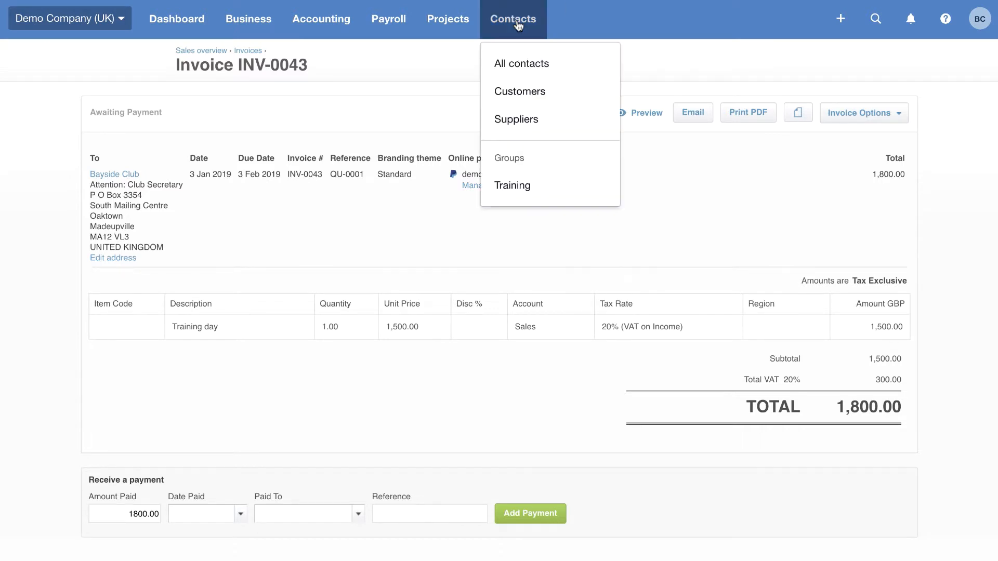
click(516, 73)
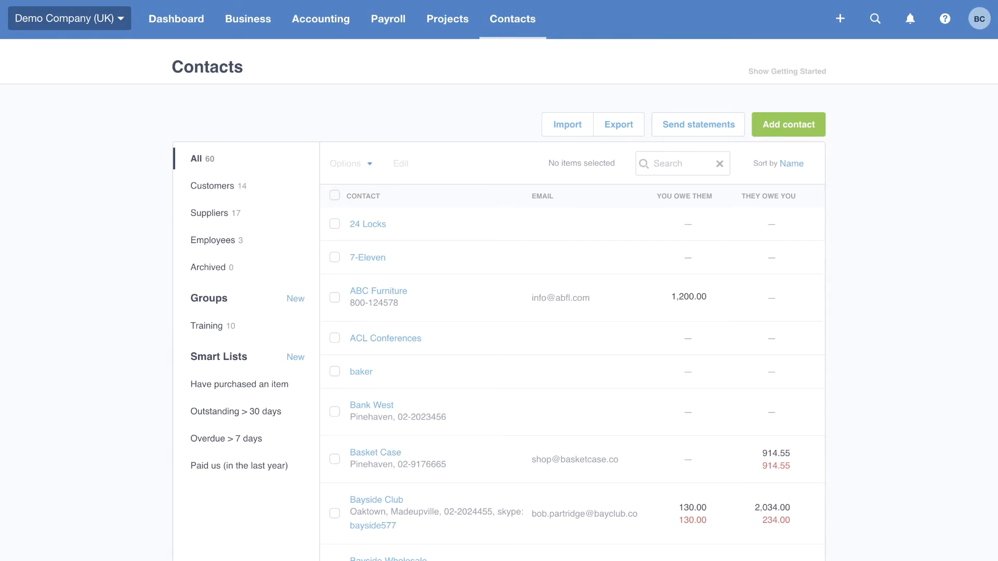
- Open the new version of the Profit and Loss report from the Financial reports
click(313, 31)
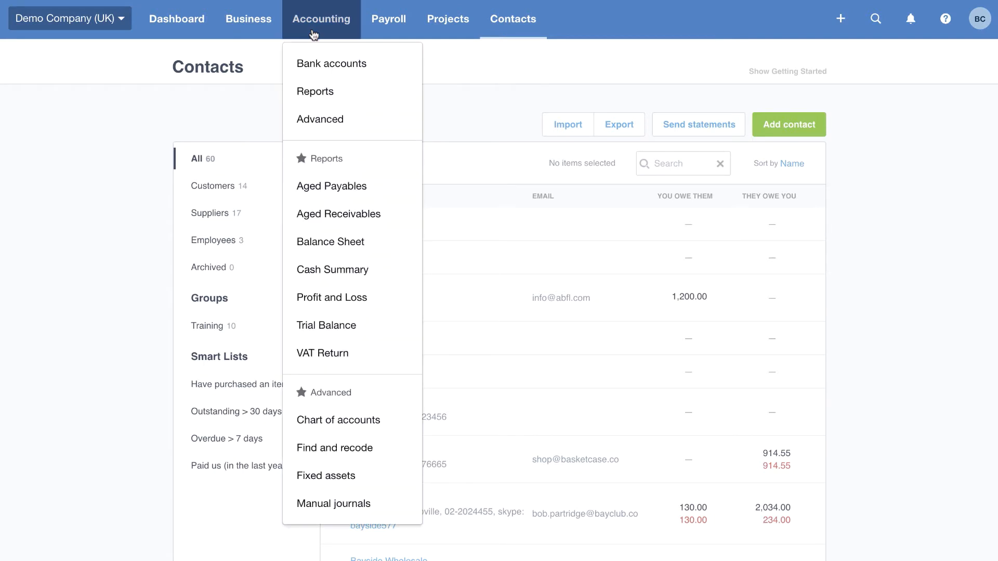
click(328, 97)
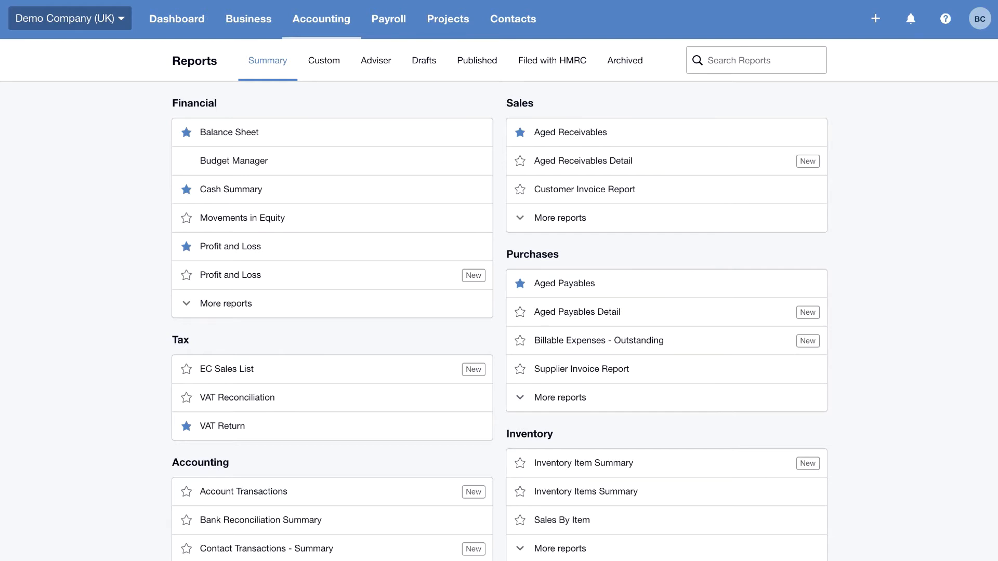
click(315, 282)
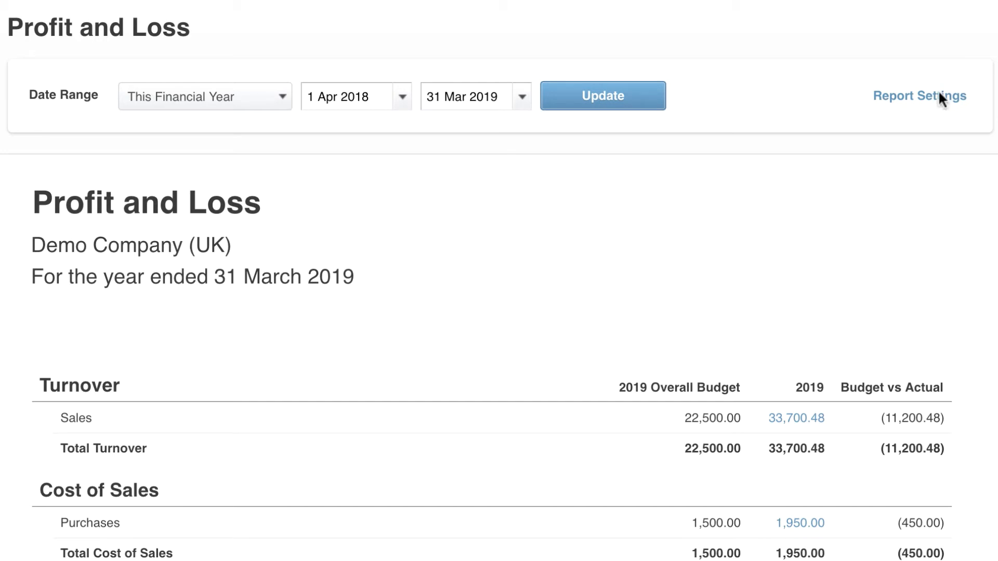
- Set the Profit and Loss date range to Custom in the report settings and check the available Region filter choices
click(939, 98)
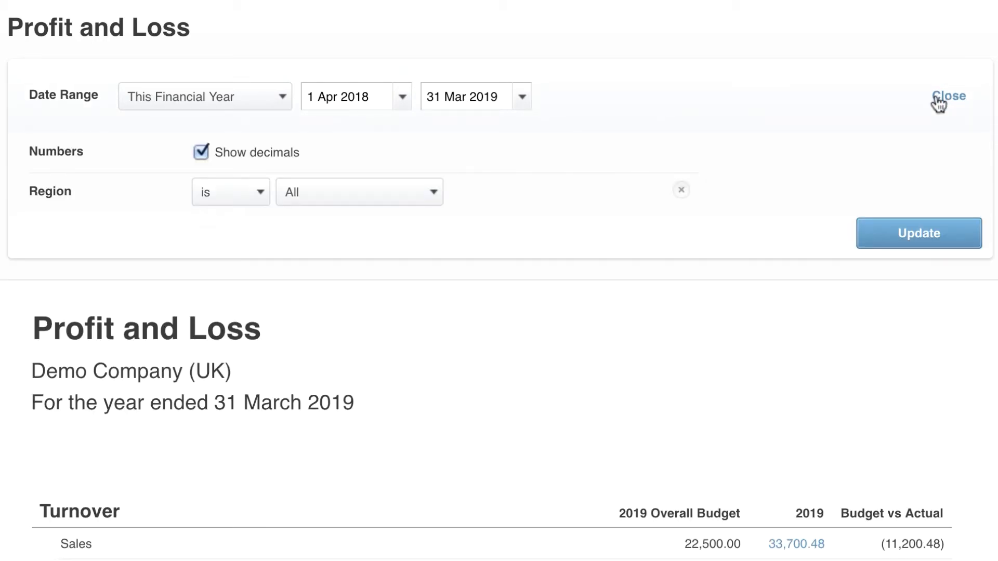
click(280, 98)
scroll(266, 349, down, 2)
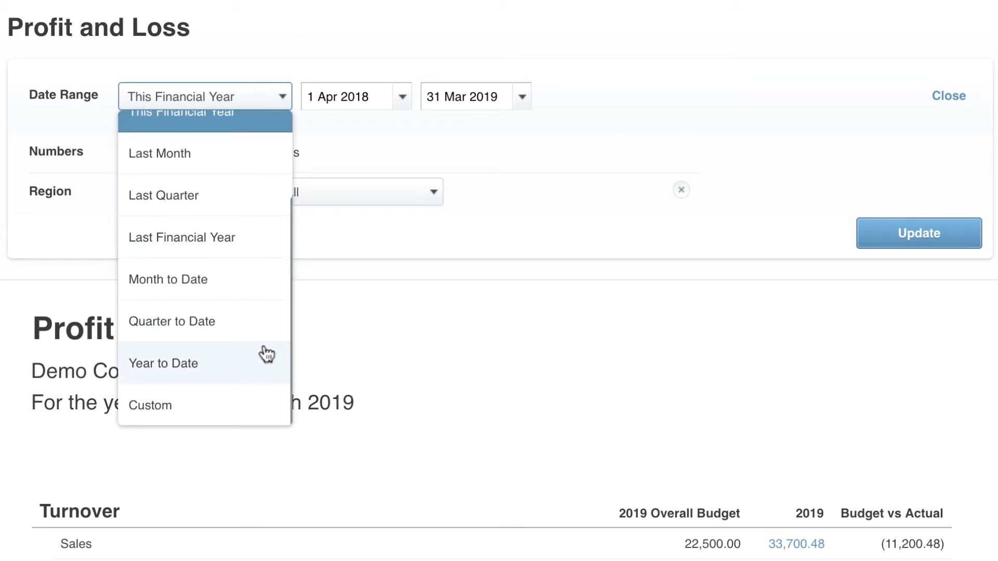
click(253, 396)
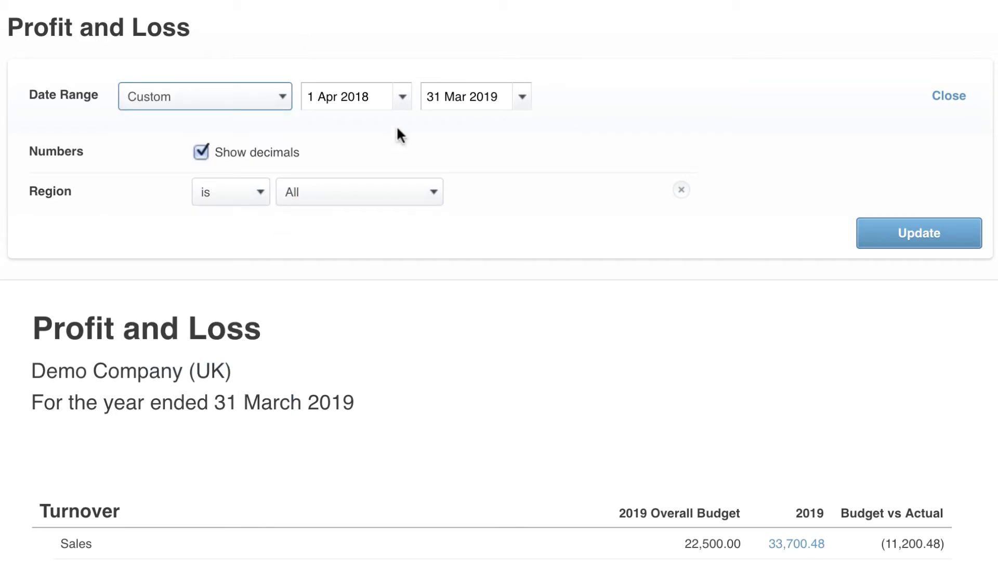
click(436, 196)
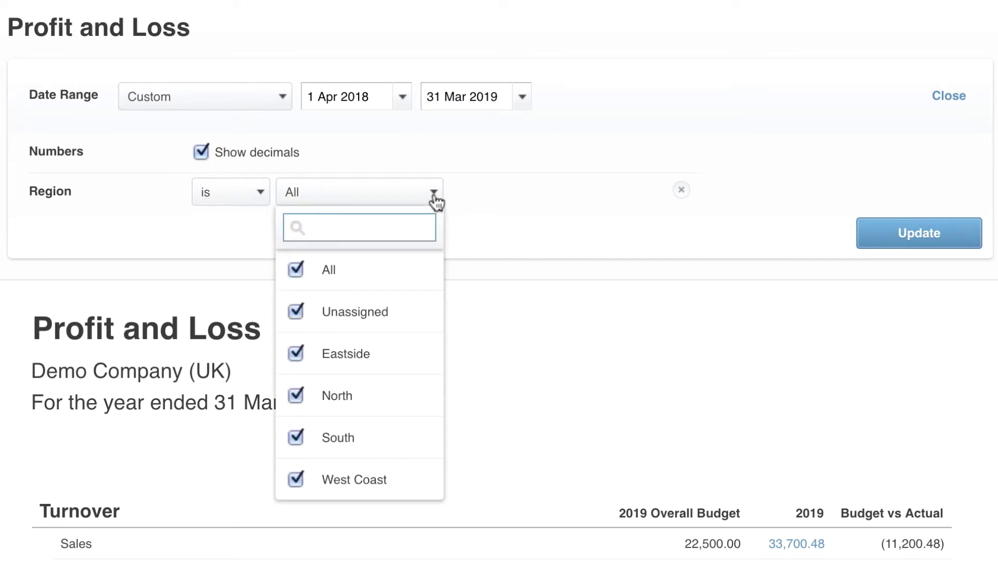
click(435, 198)
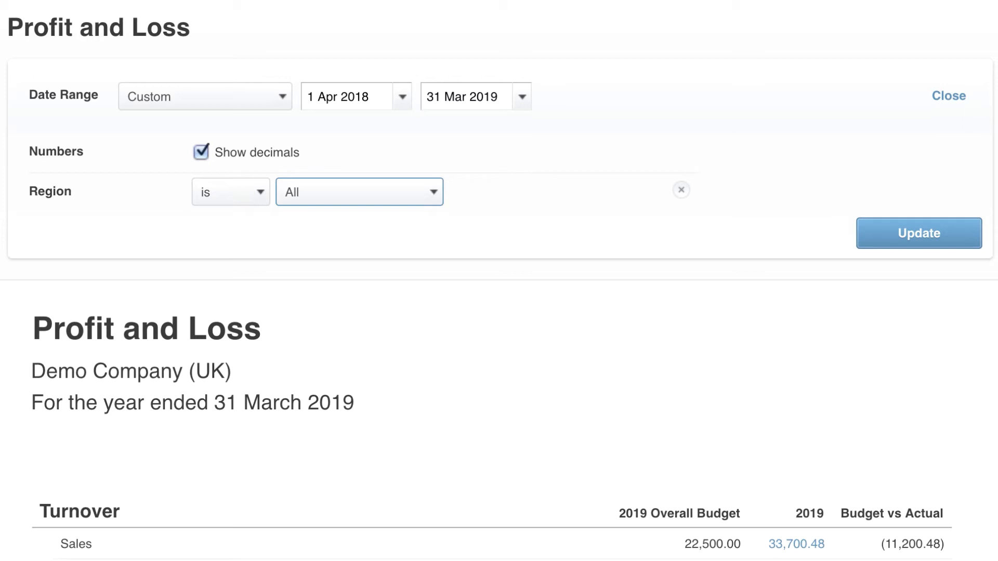
- Save the customised Profit and Loss report as a Custom report
scroll(499, 281, down, 15)
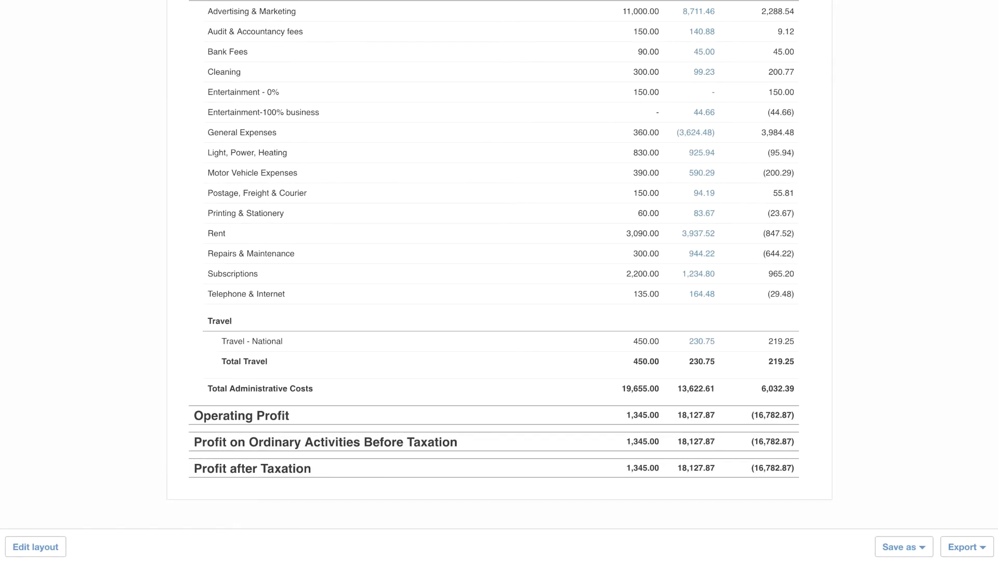
click(924, 549)
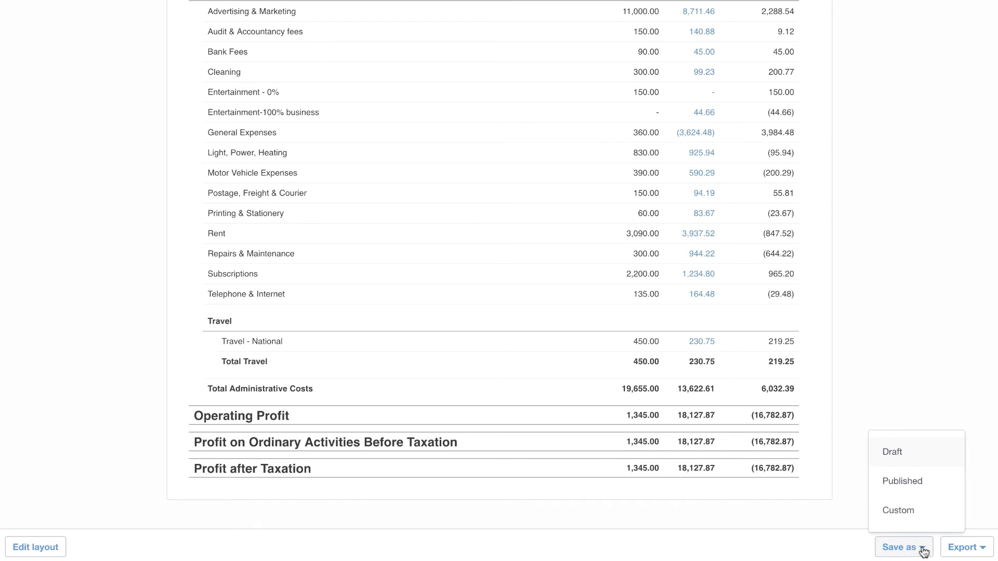
click(928, 511)
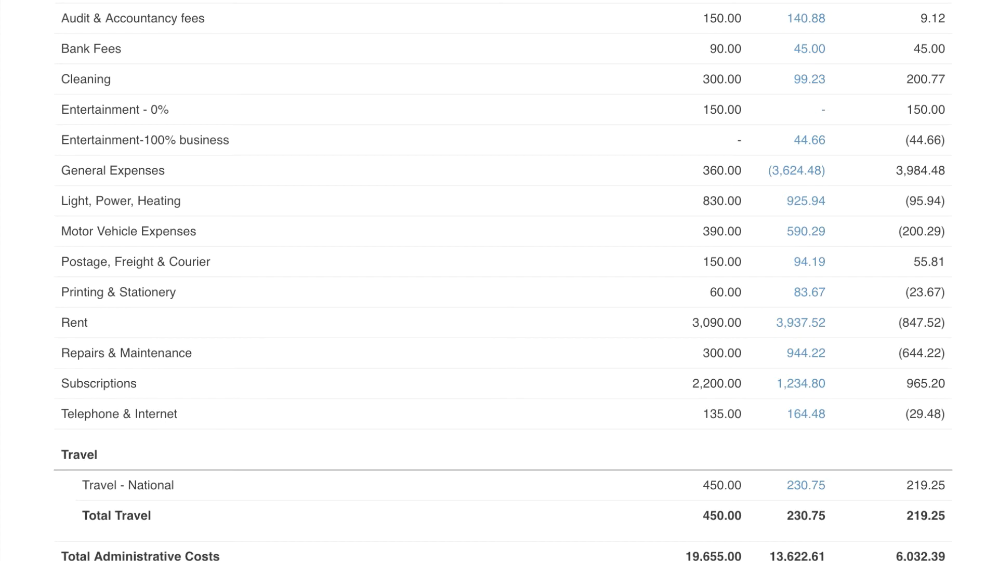
- Drill down from the 2019 Repairs & Maintenance figure to the Central Copiers photocopier repair bill and view its related files
click(814, 359)
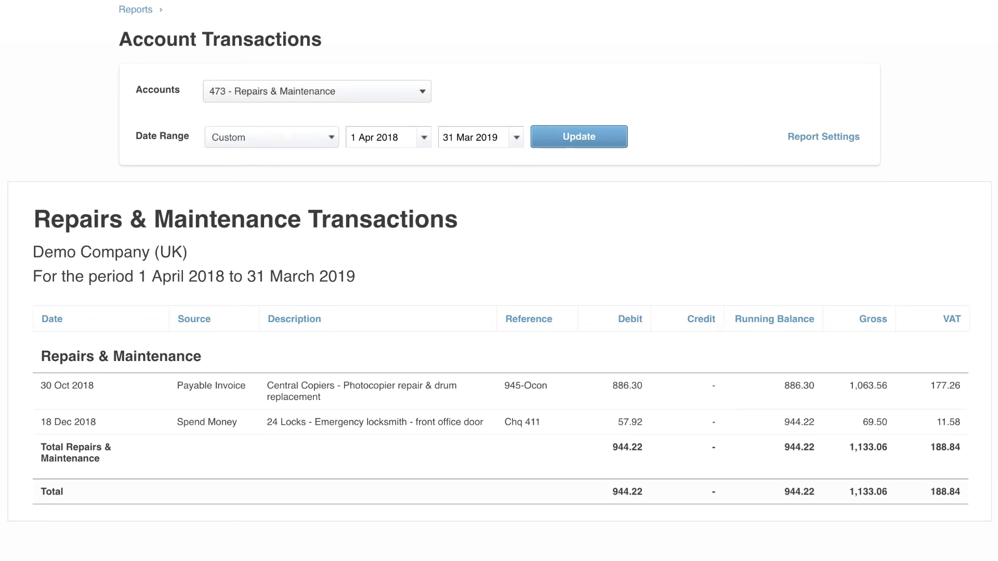
click(378, 394)
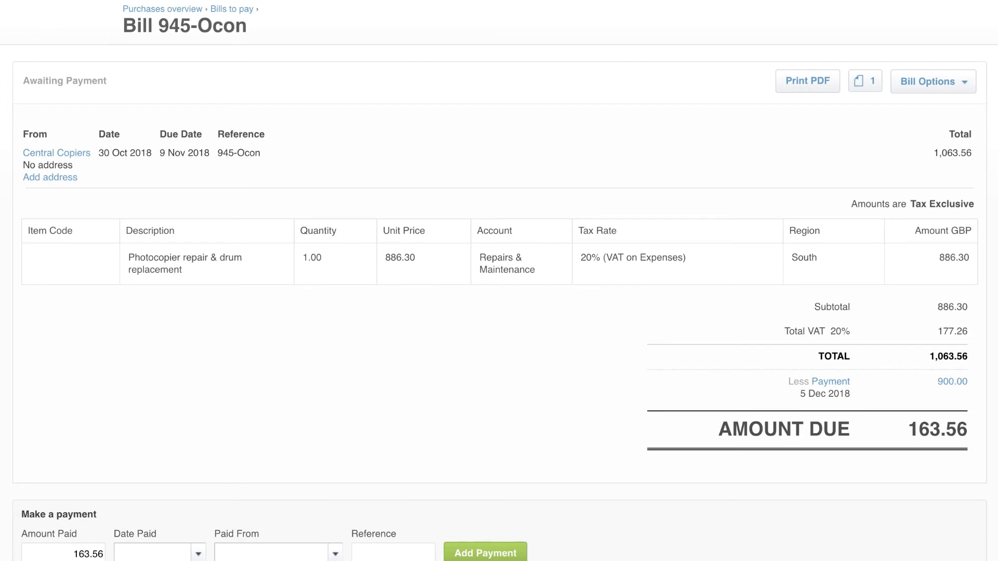
click(862, 89)
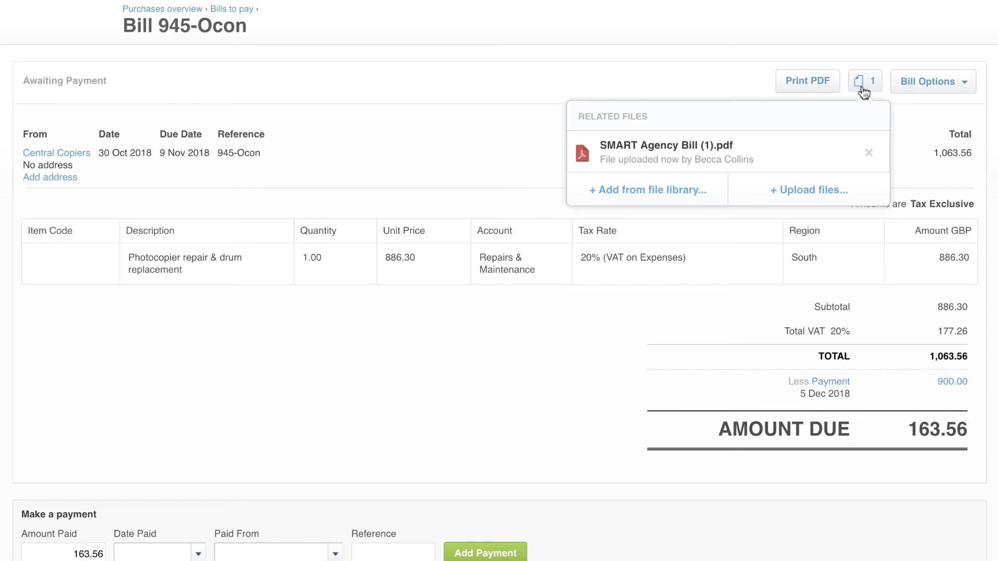
click(879, 82)
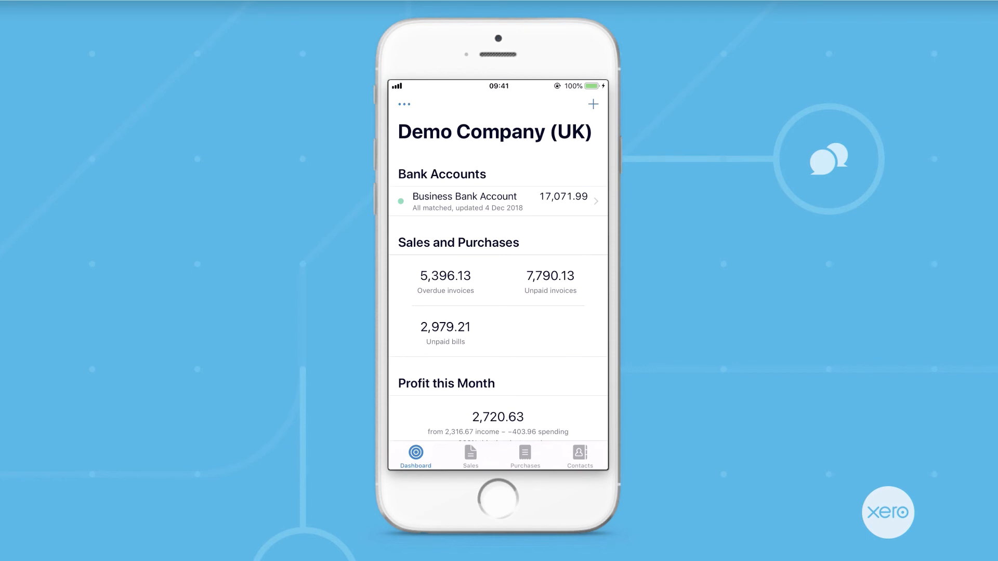
- In the Xero mobile app, show the list of overdue sales invoices
click(470, 456)
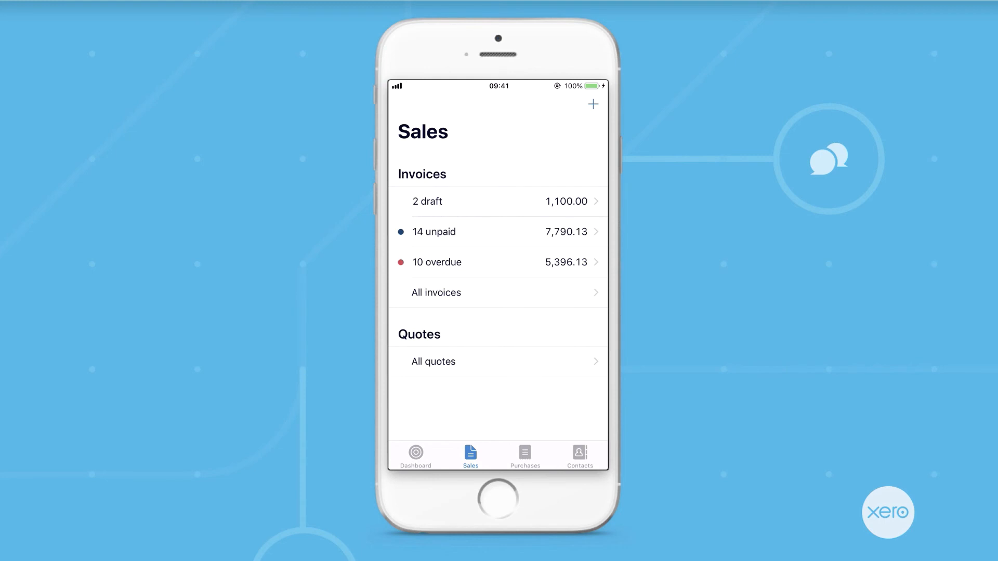
click(498, 263)
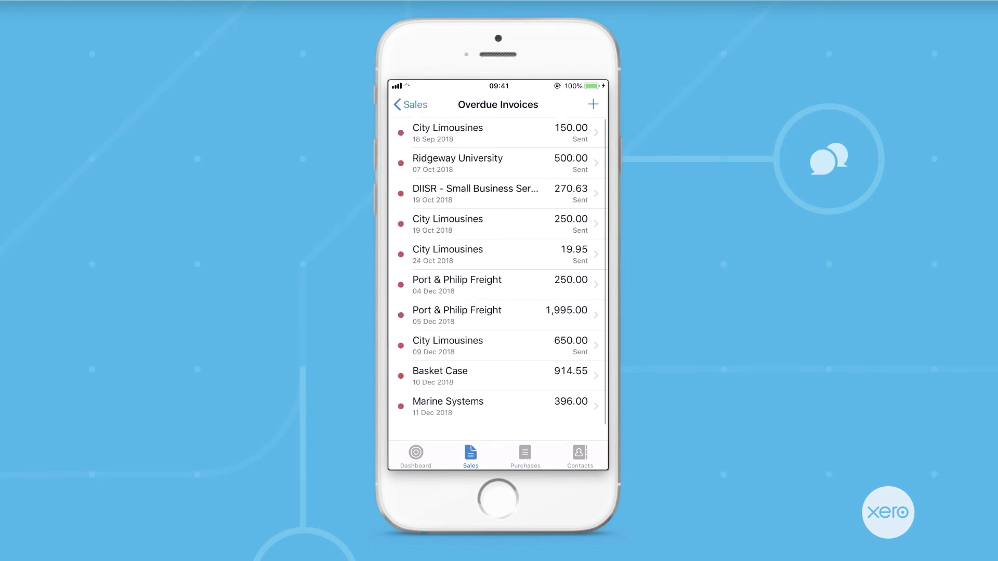